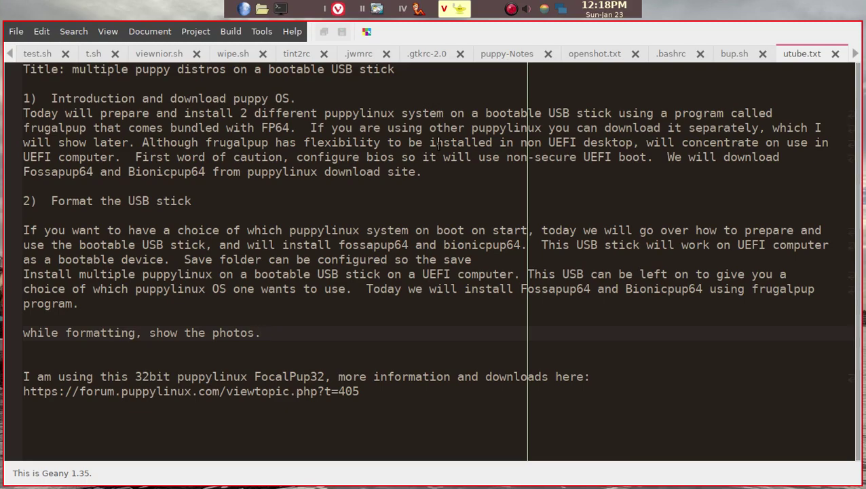
Step: Switch from the Geany script notes to the FrugalPup multiple-install utility window
key("alt+Tab")
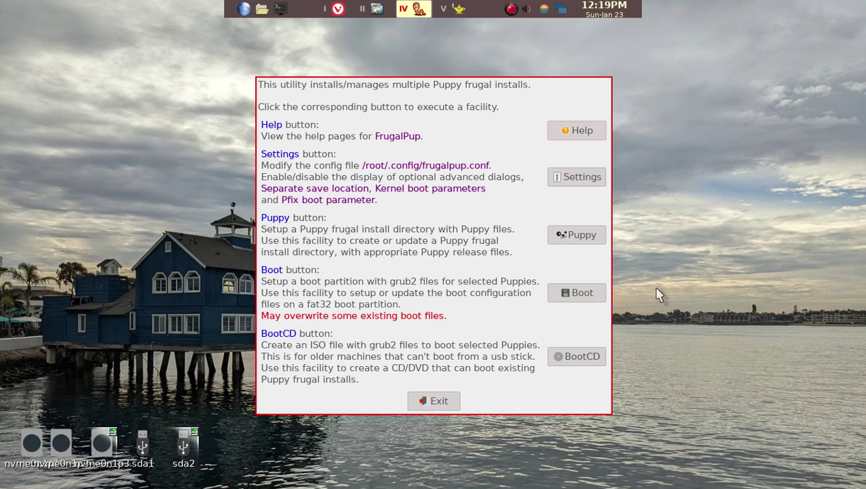
Step: Cycle past ROX-Filer to the Puppy Linux downloads page in Vivaldi
key("alt+Tab")
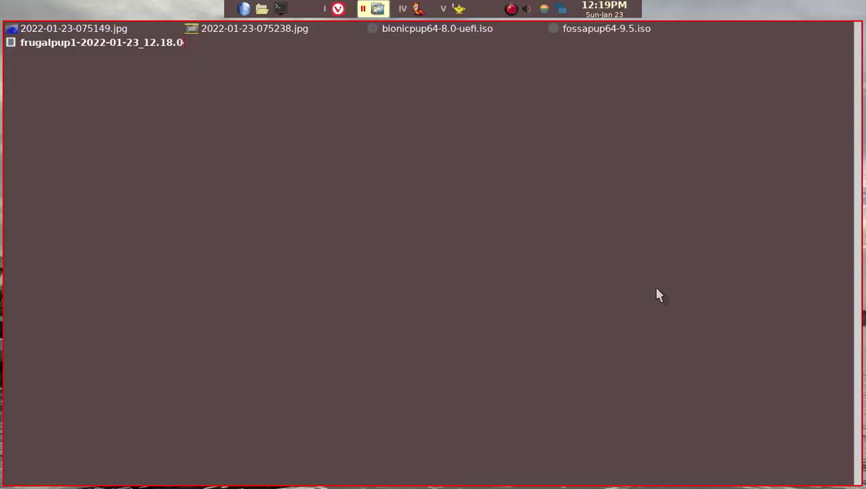
key("alt+Tab")
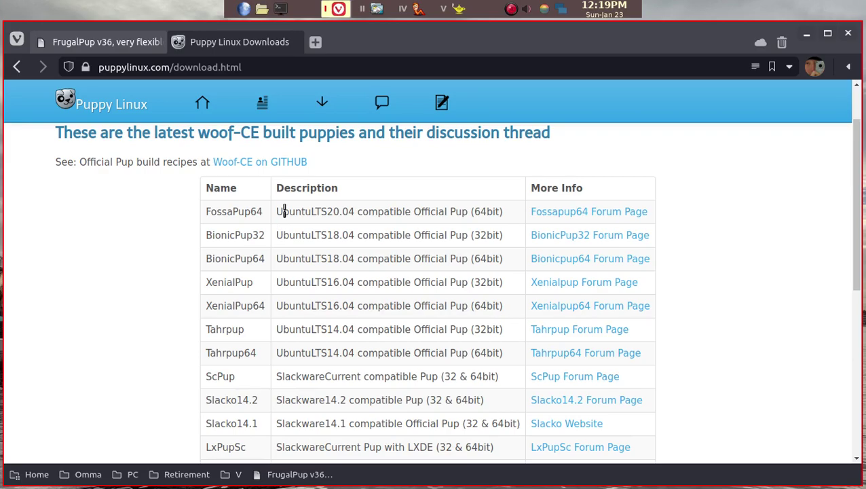
Step: Revisit the Puppy Linux downloads page and scroll through its table of official pups
key("alt+Tab")
key("alt+Tab")
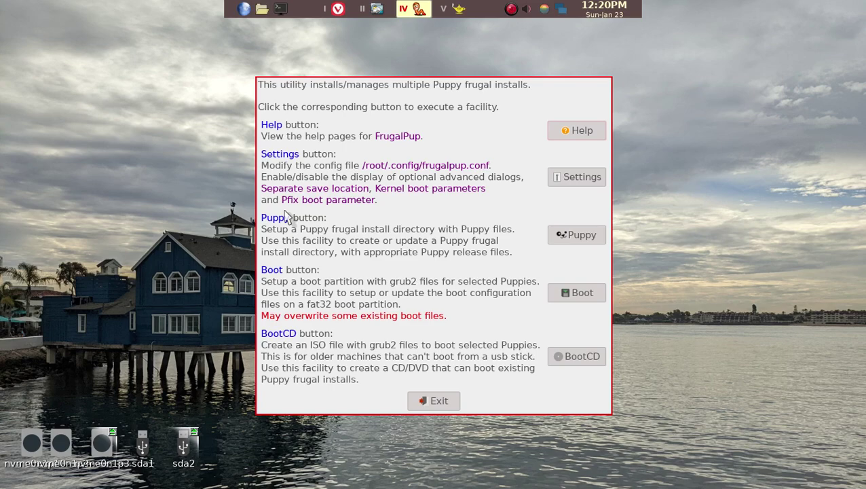
left_click(274, 217)
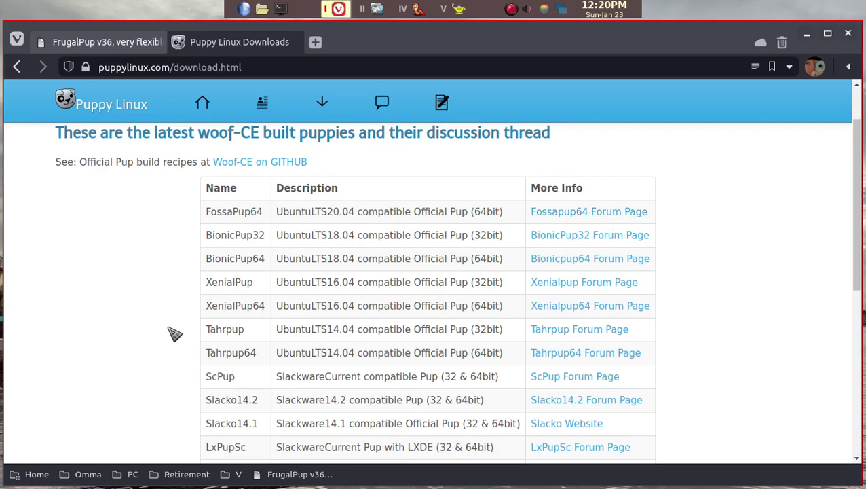
scroll(174, 333, "down", 1)
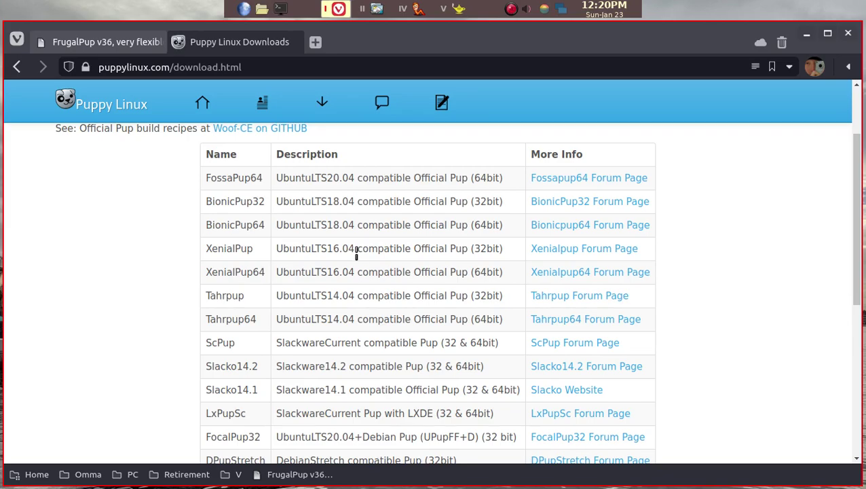
scroll(355, 254, "up", 1)
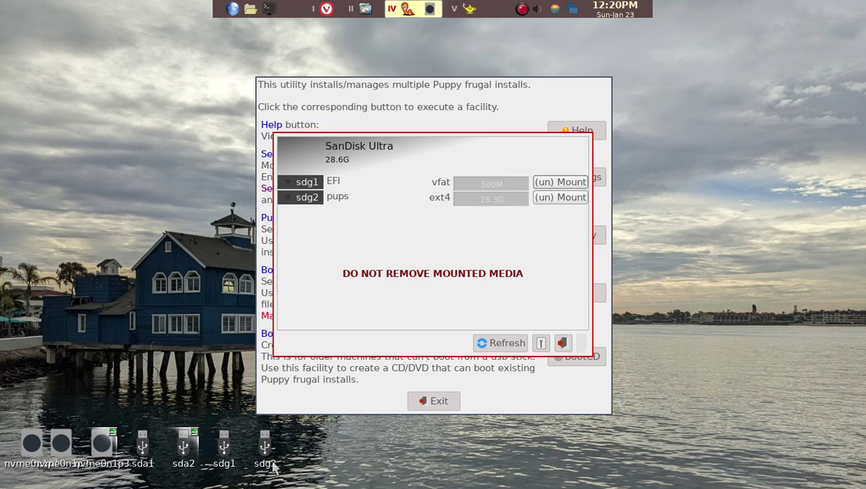
Step: Check the sdg2 drive icon's info and close the SanDisk Ultra drive window
mouse_move(273, 461)
left_click(519, 341)
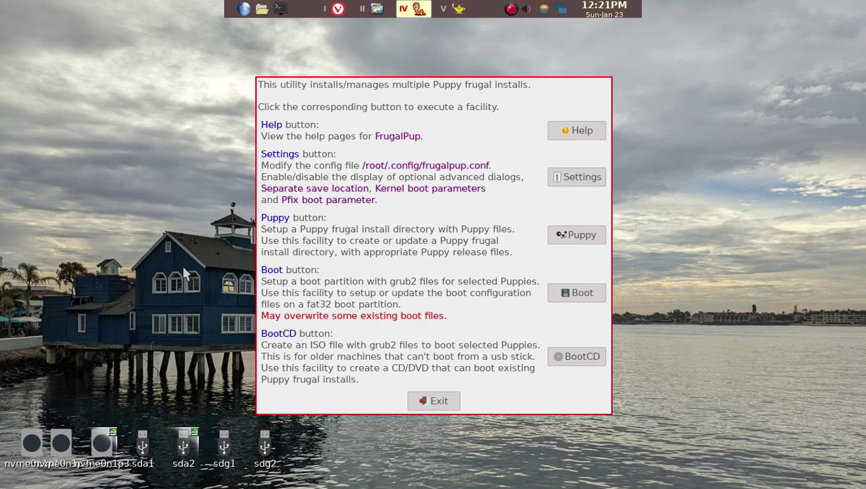
Step: Launch GParted from rofi ('gpart') on the 28.6G SanDisk Ultra stick sdg
key("super+d")
type("gpart")
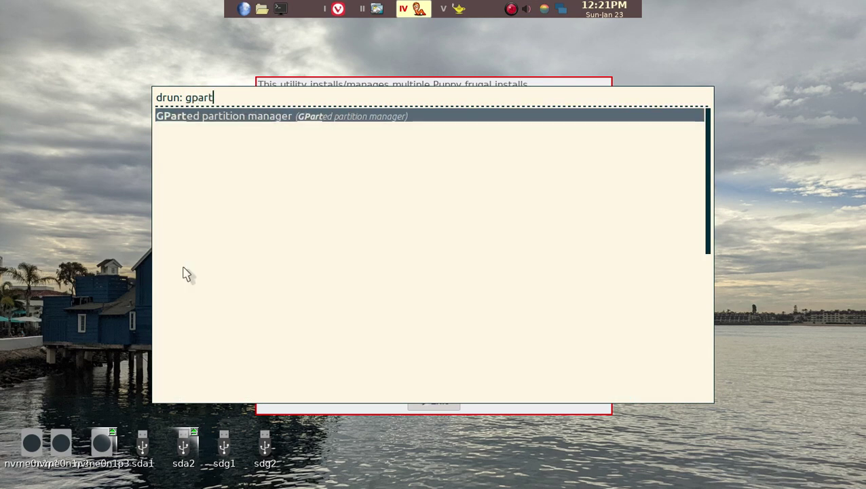
key("Return")
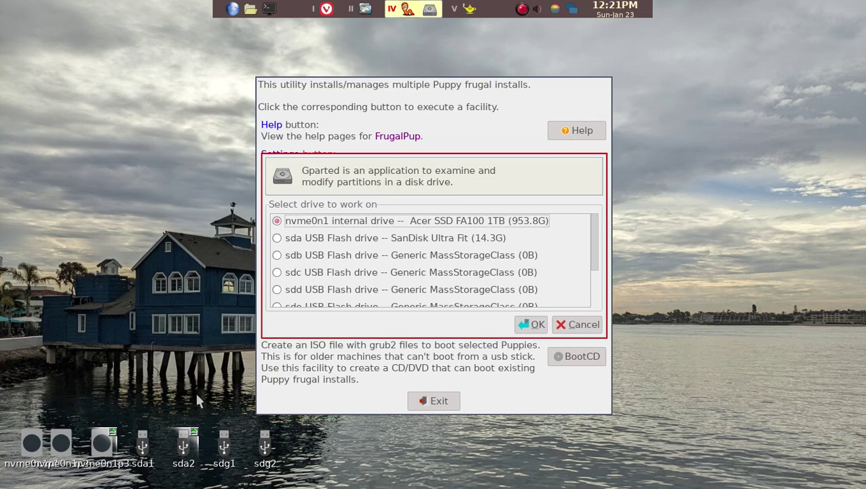
scroll(292, 286, "down", 2)
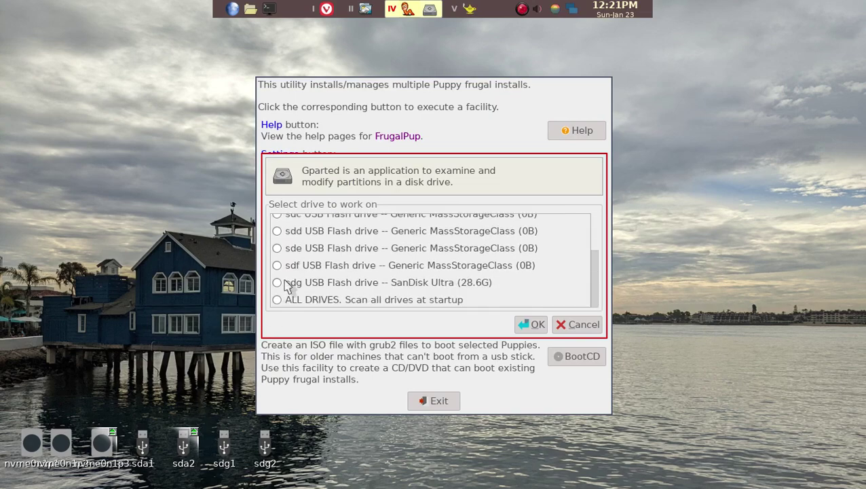
left_click(279, 285)
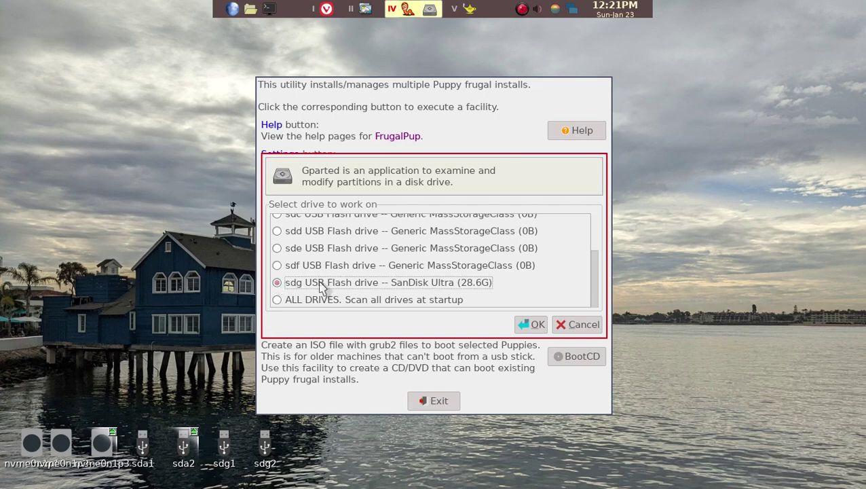
left_click(533, 324)
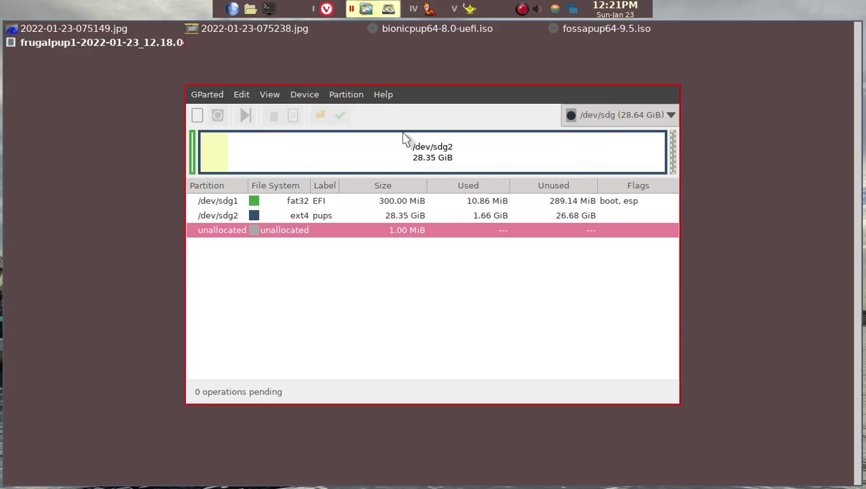
Step: Write a new gpt partition table to /dev/sdg instead of the msdos default
left_click(301, 101)
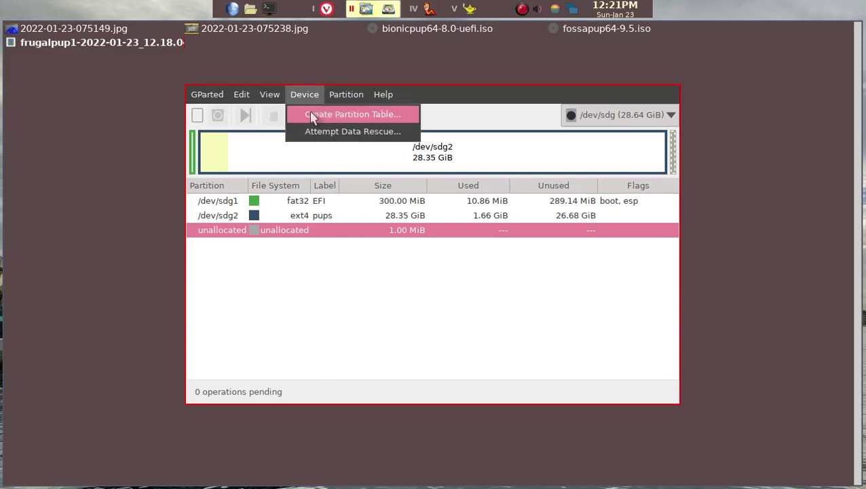
left_click(313, 117)
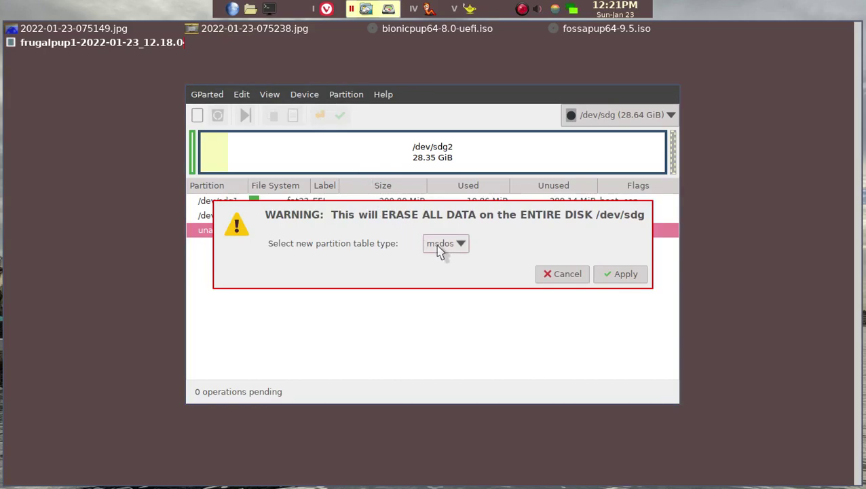
left_click(441, 246)
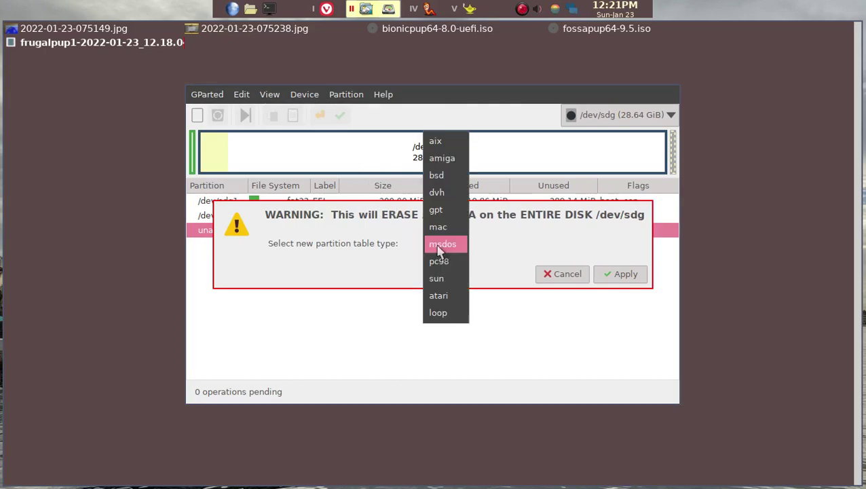
left_click(436, 212)
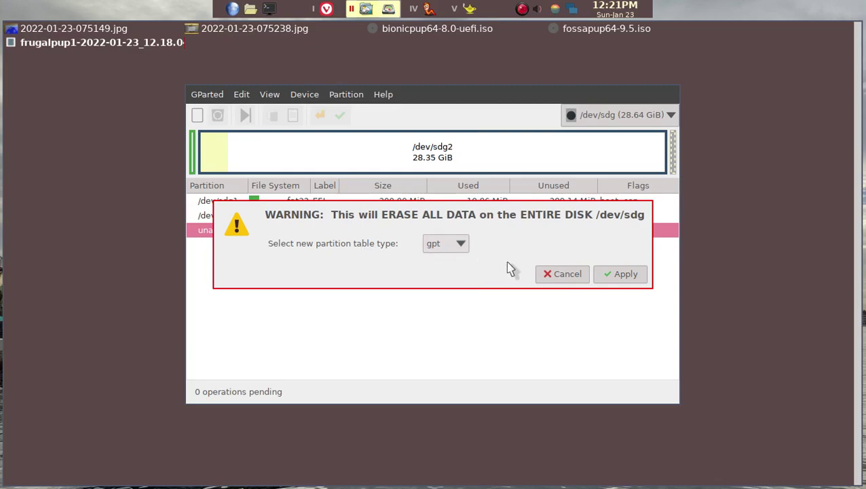
left_click(620, 279)
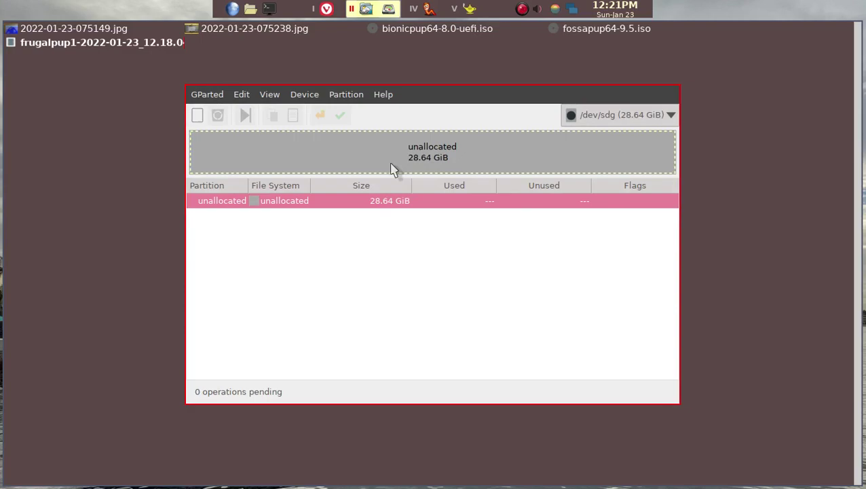
Step: Queue a 300 MiB fat32 partition labelled EFI at the start of the unallocated space
right_click(268, 152)
left_click(288, 159)
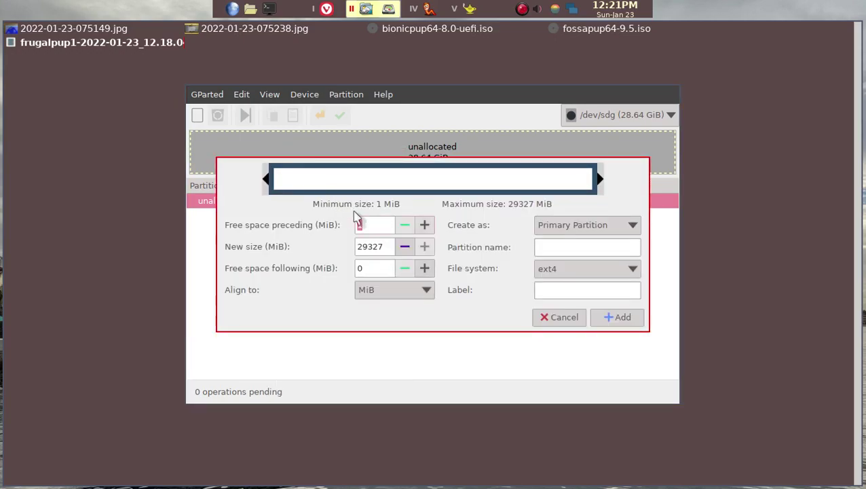
left_click_drag(384, 247, 307, 248)
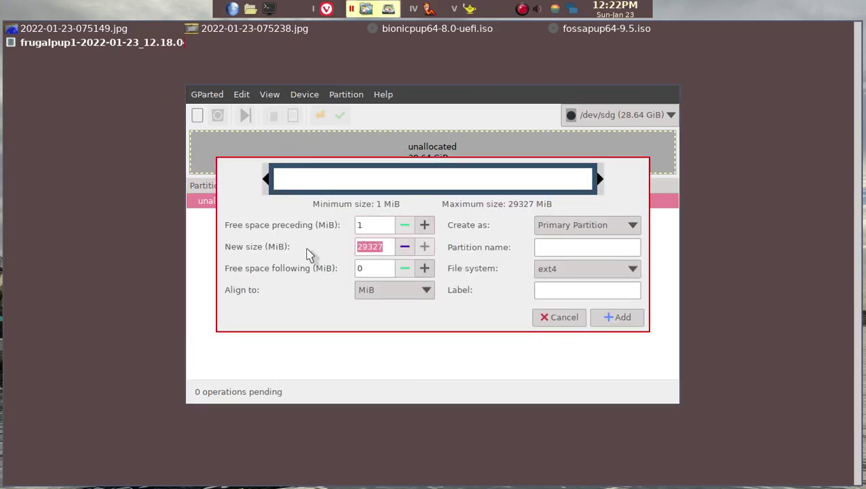
type("300")
left_click(562, 275)
left_click(561, 321)
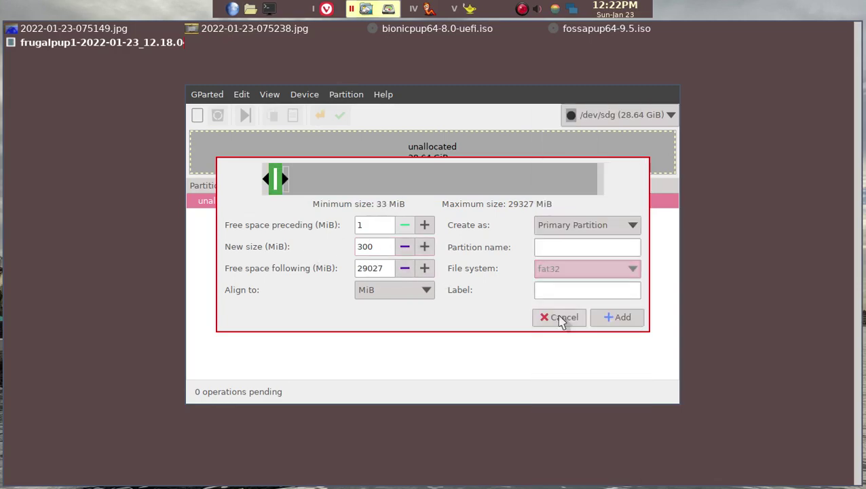
left_click(548, 290)
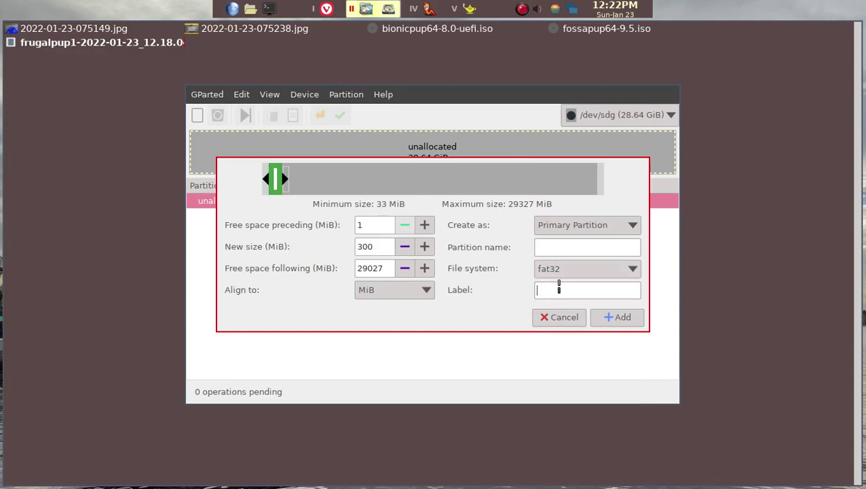
type("EFI")
left_click(614, 317)
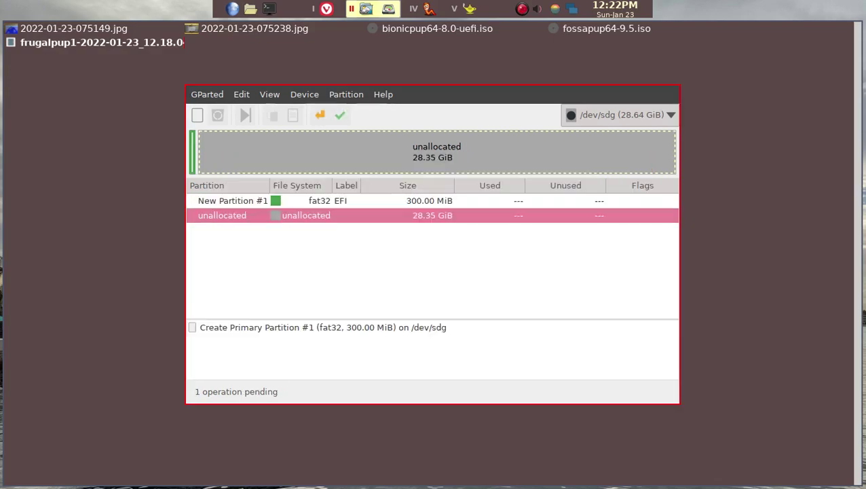
Step: Queue an ext4 partition labelled 'puppy' filling the remaining 28.35 GiB
right_click(326, 155)
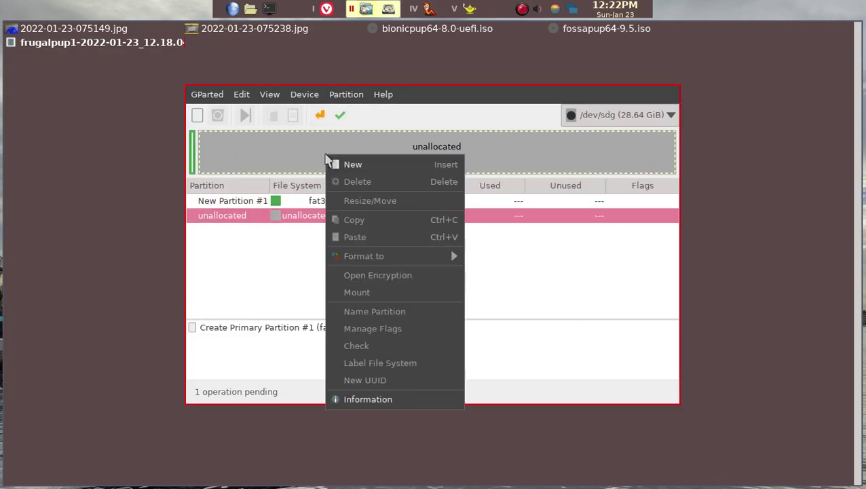
left_click(345, 163)
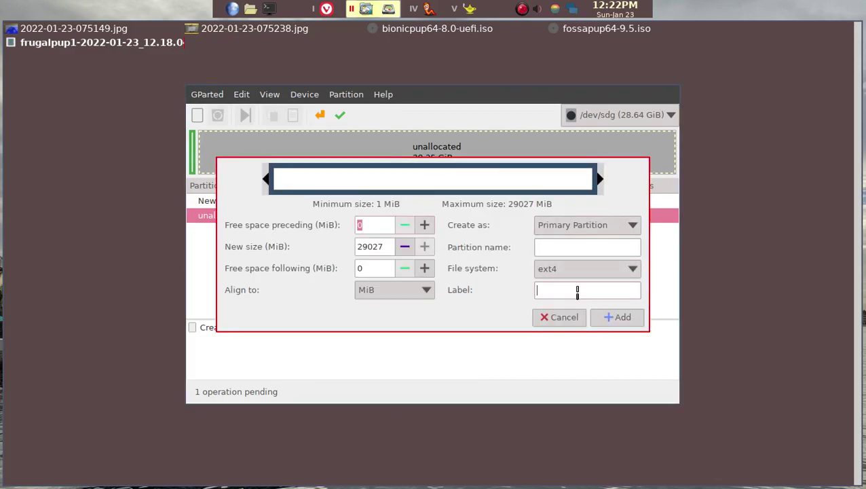
type("puppy")
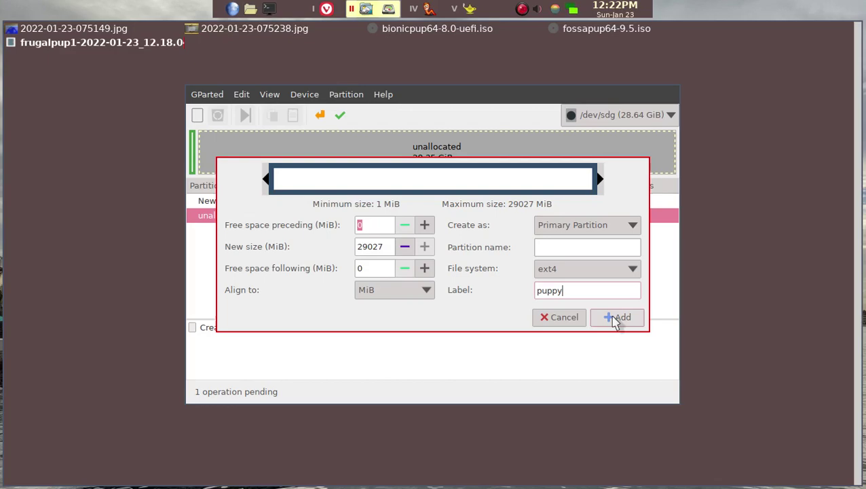
left_click(617, 318)
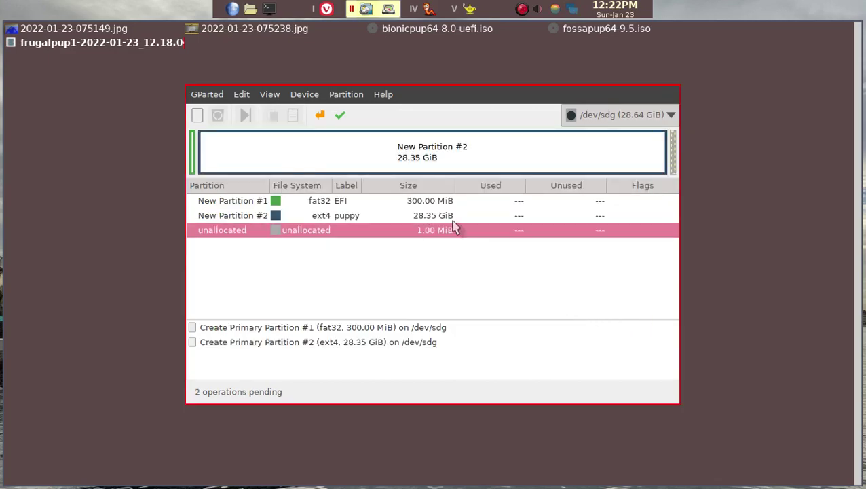
Step: Apply both queued partition operations to /dev/sdg and dismiss the completion report
left_click(341, 117)
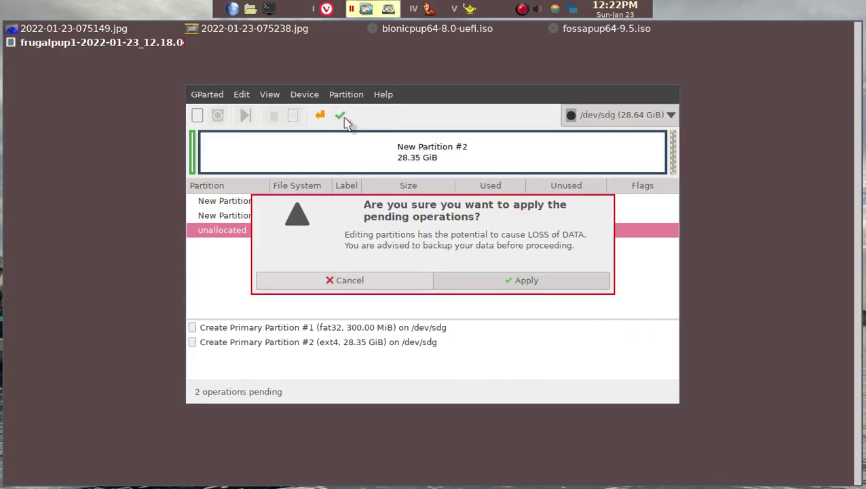
left_click(486, 282)
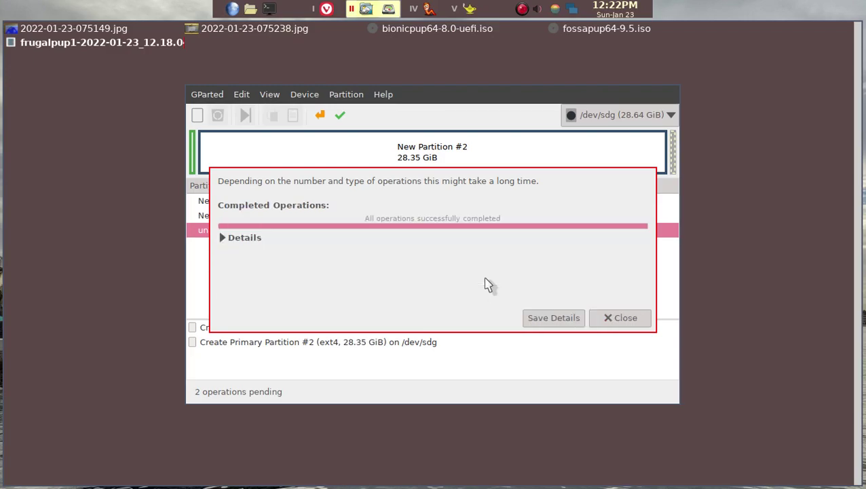
left_click(614, 318)
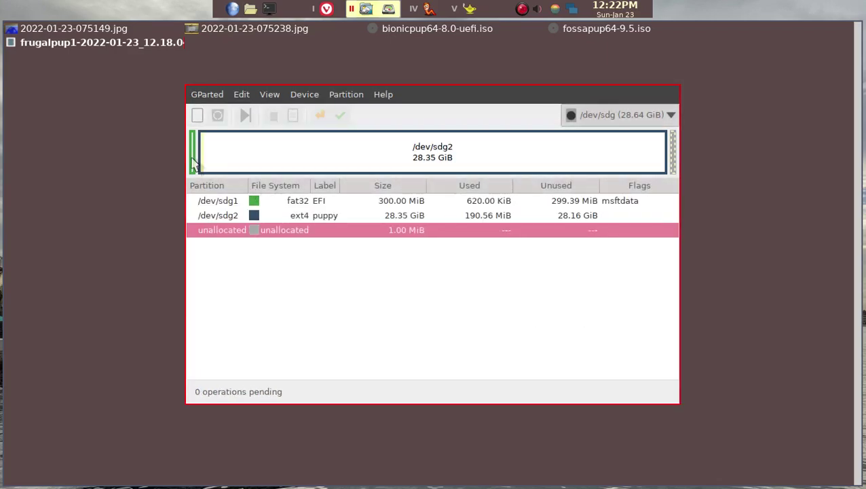
Step: Set the esp flag on sdg1 so it becomes the EFI system partition
right_click(192, 163)
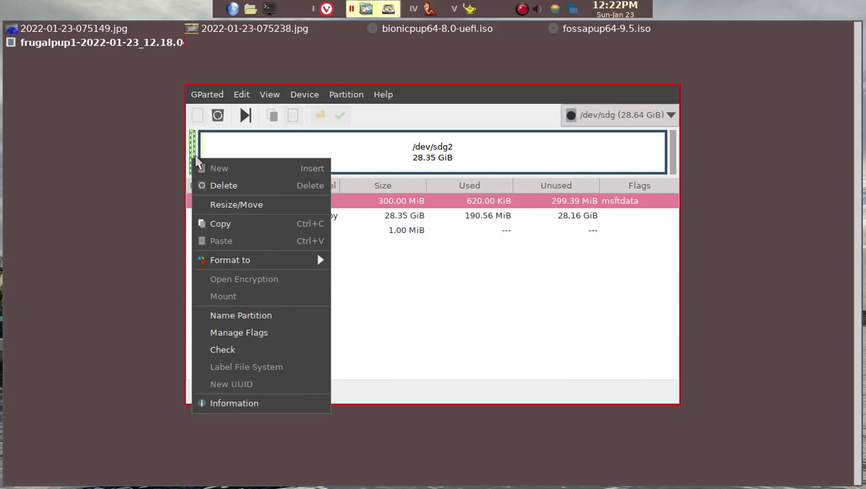
left_click(254, 338)
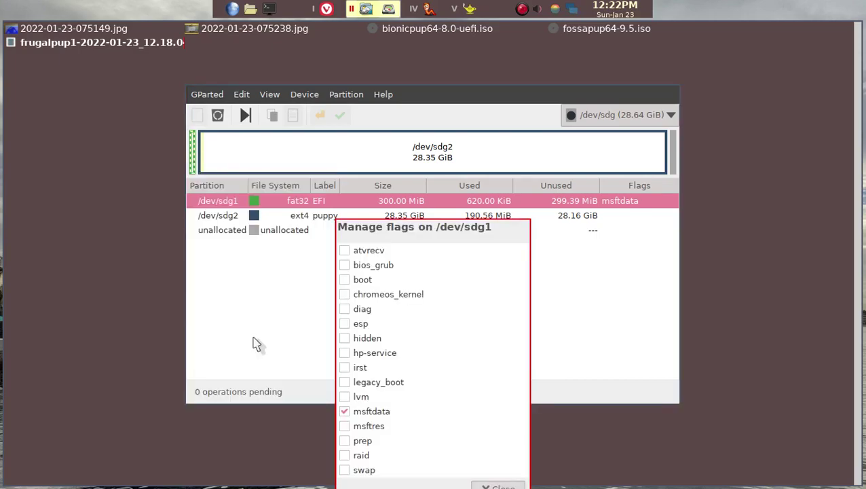
left_click(344, 325)
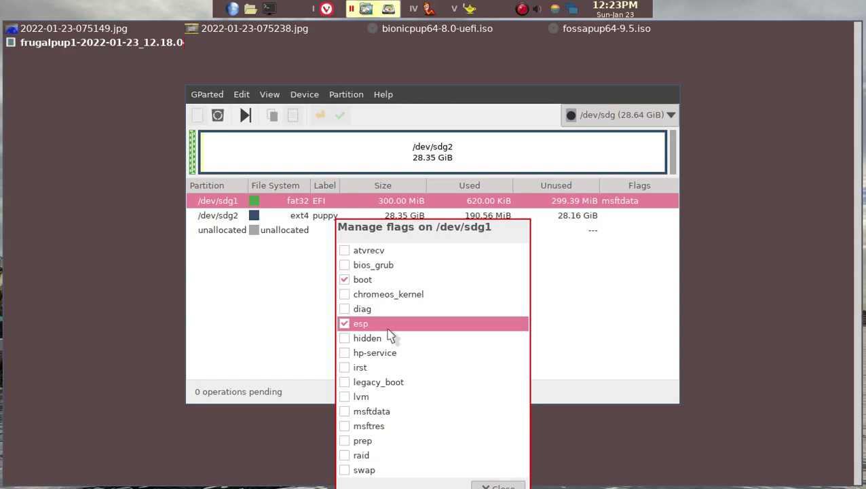
left_click(493, 484)
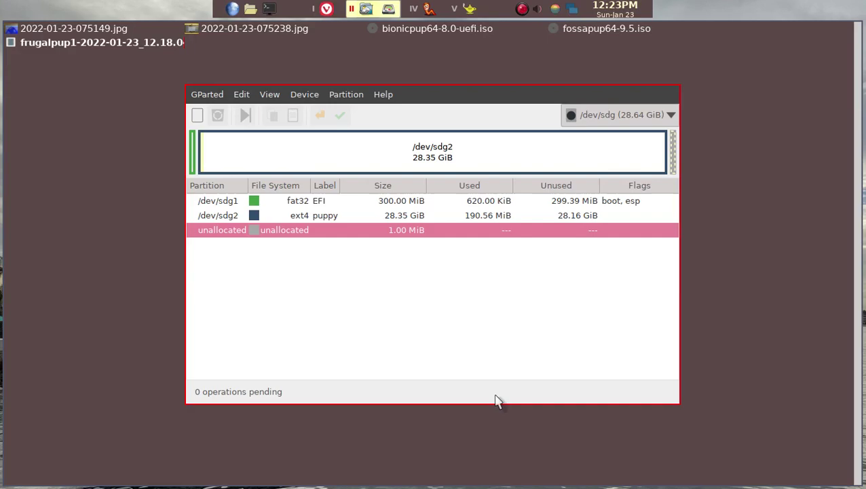
Step: Close GParted, return to the FrugalPup forum thread, and start FrugalPup's Puppy install setup
key("ctrl+q")
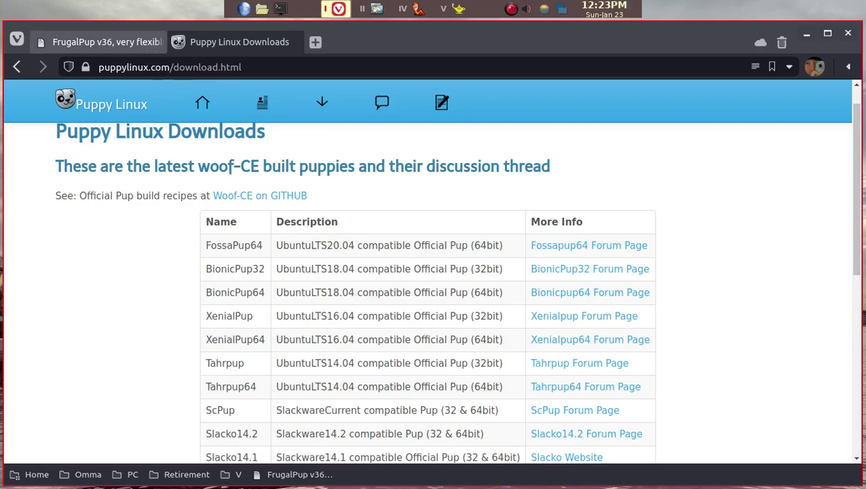
mouse_move(132, 50)
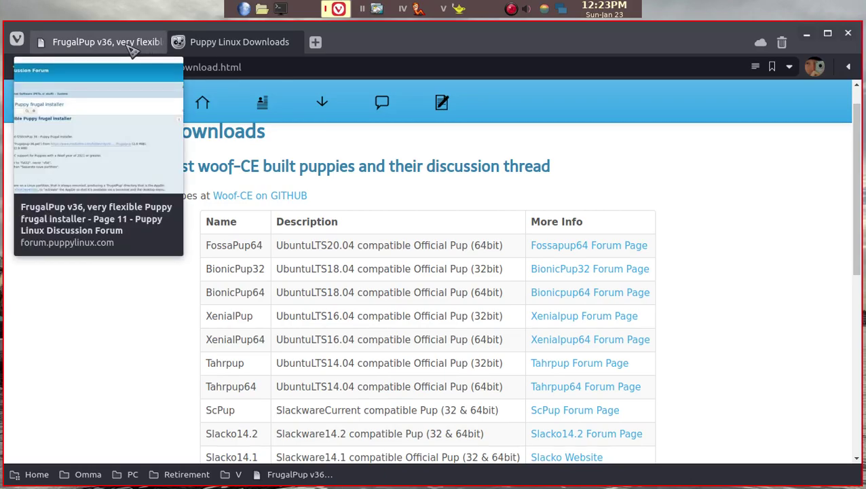
left_click(132, 44)
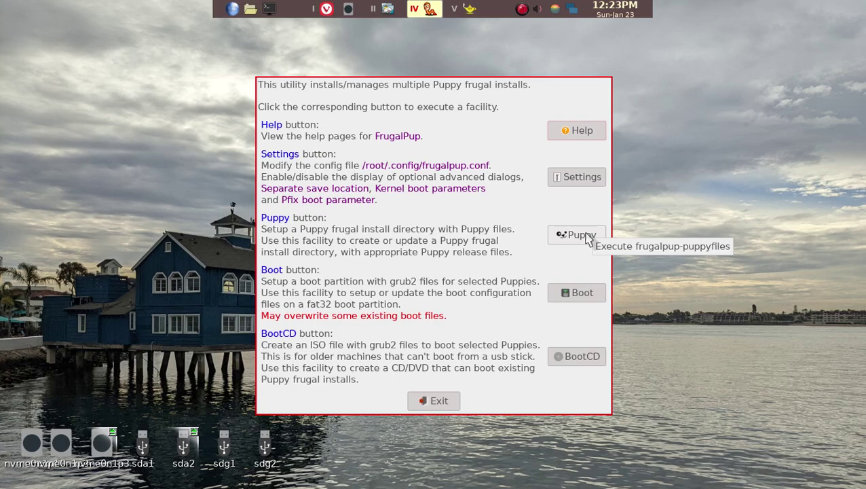
left_click(587, 237)
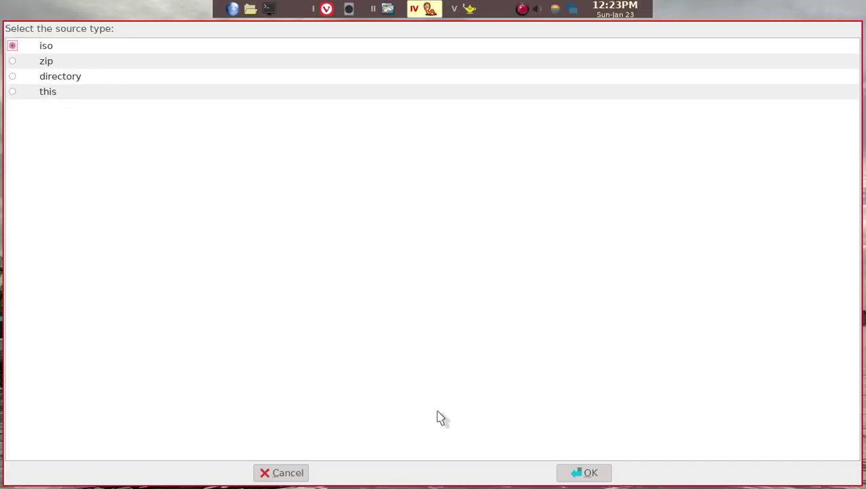
Step: Accept iso as the Puppy source type and browse into the Downloads folder
left_click(575, 473)
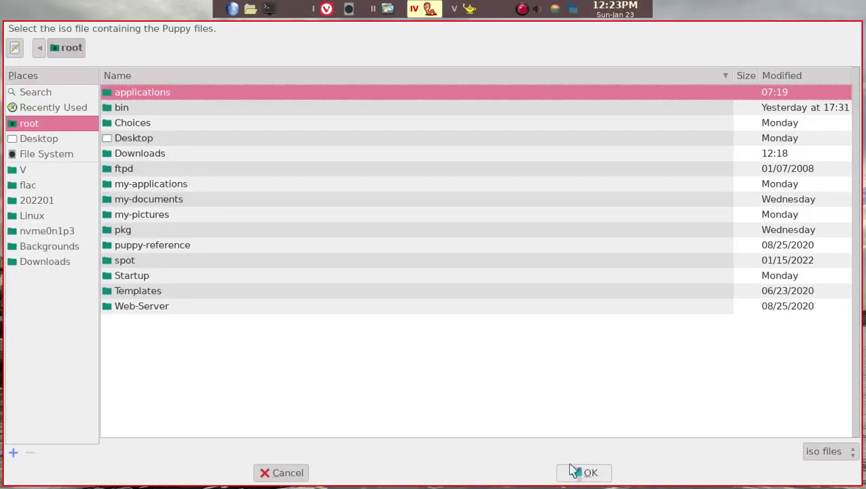
double_click(152, 156)
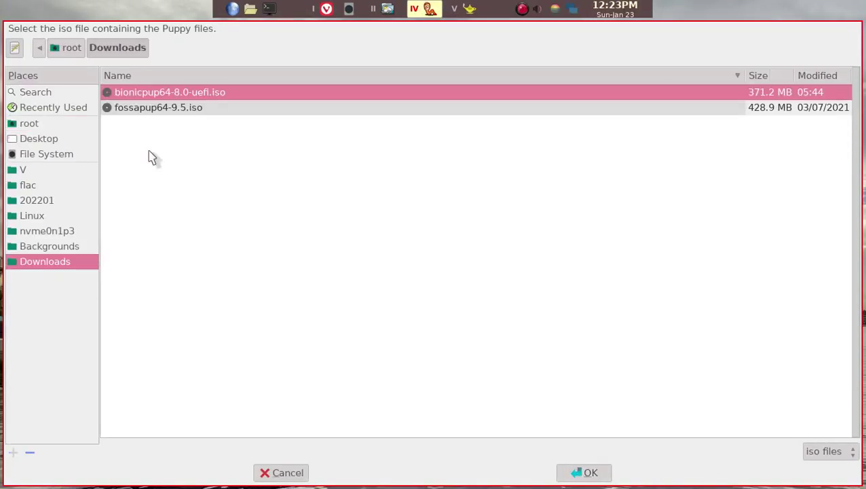
Step: Use bionicpup64-8.0-uefi.iso as the source and target the sdg2 puppy partition
left_click(585, 473)
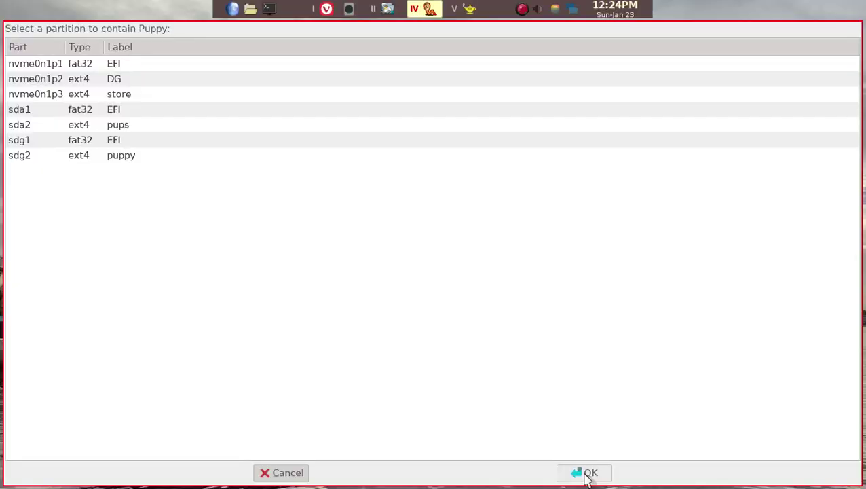
left_click(121, 160)
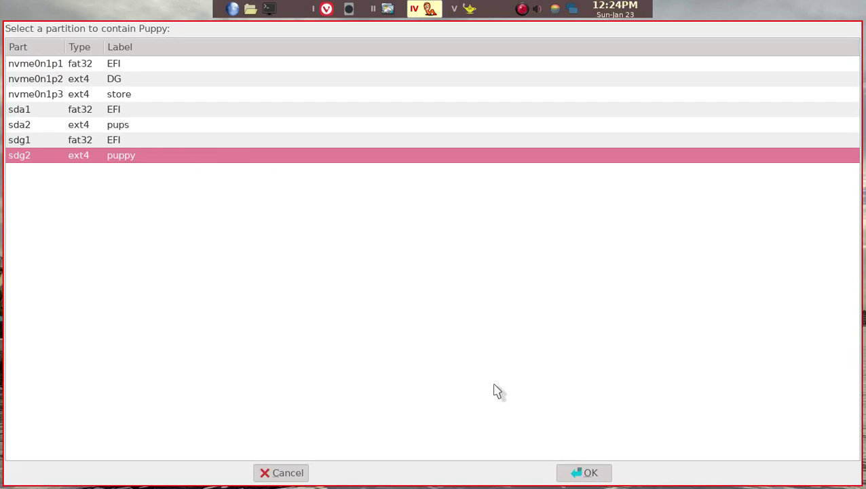
left_click(580, 473)
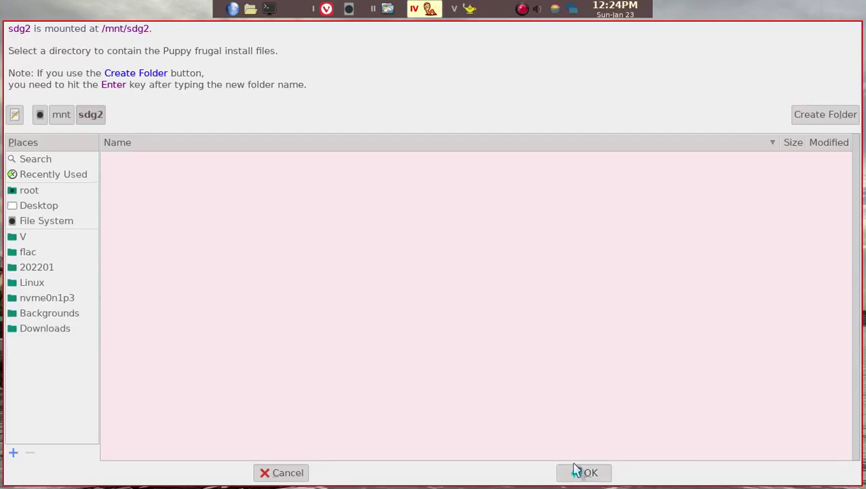
Step: Create a new BP64 folder on sdg2 and open it
left_click(816, 116)
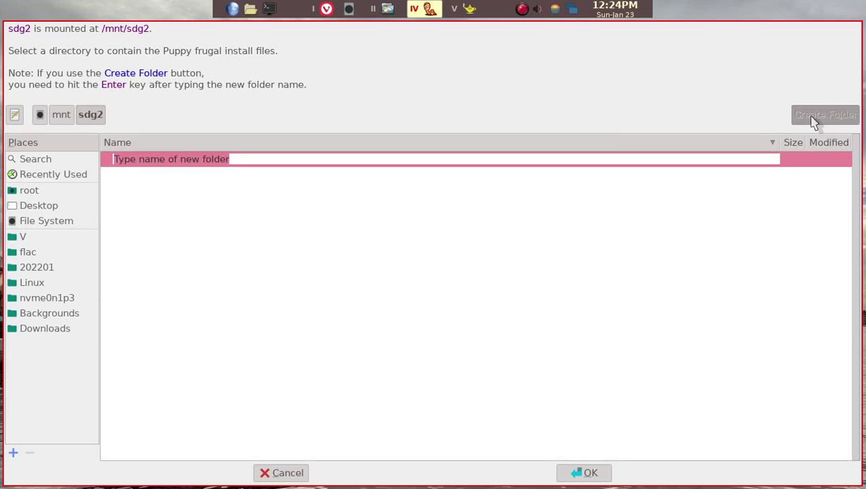
type("B")
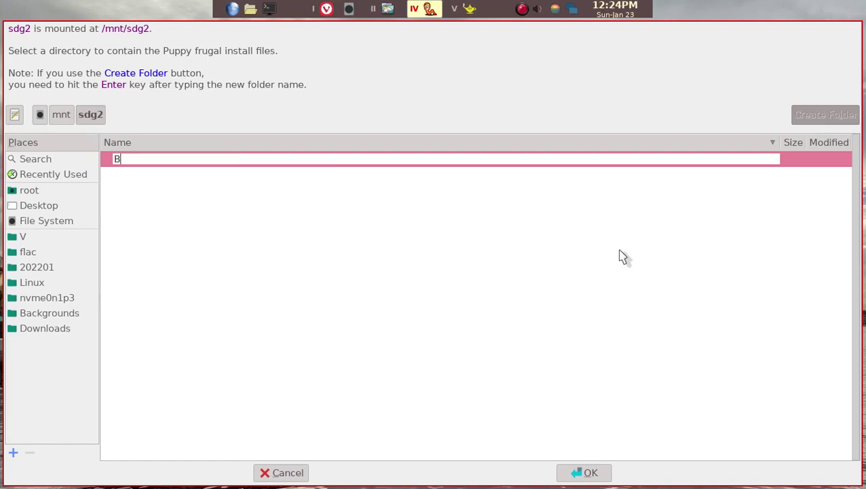
type("P64")
key("Return")
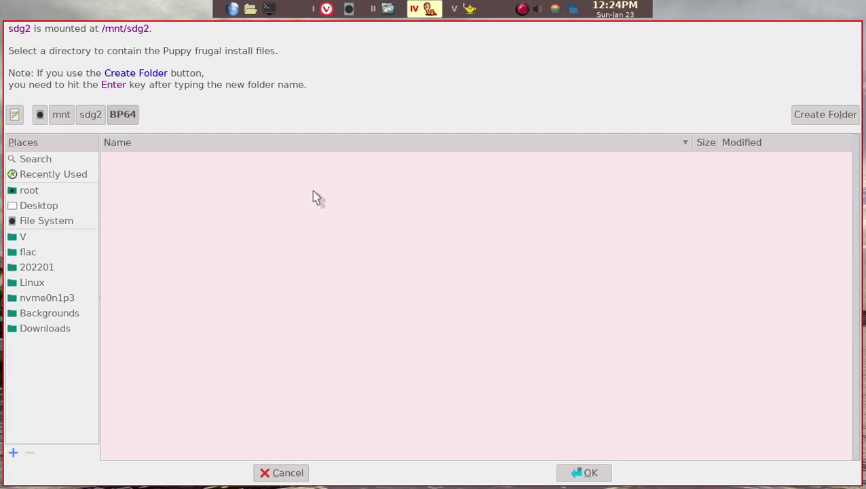
Step: Write the BionicPup64 install files into sdg2:/BP64 and dismiss the drive mount window
left_click(568, 475)
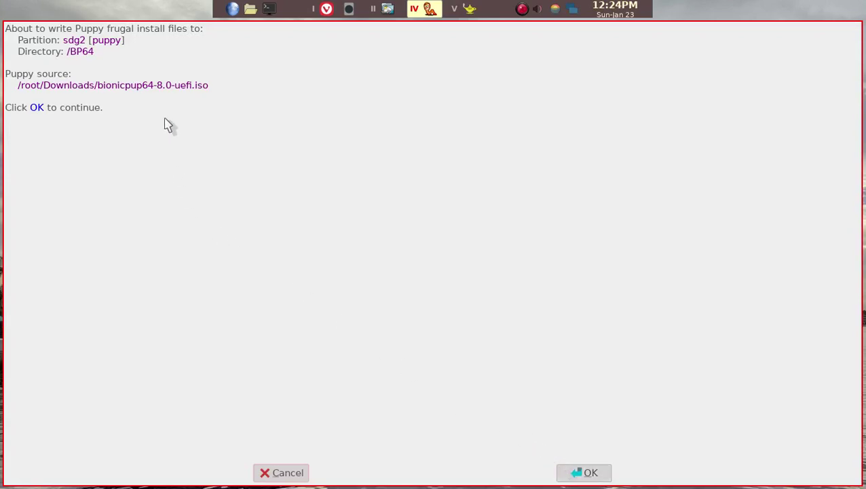
left_click(600, 477)
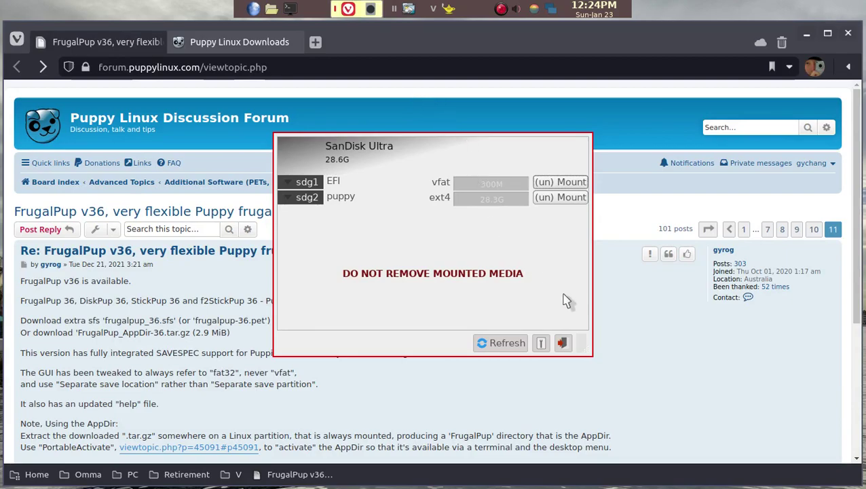
left_click(563, 344)
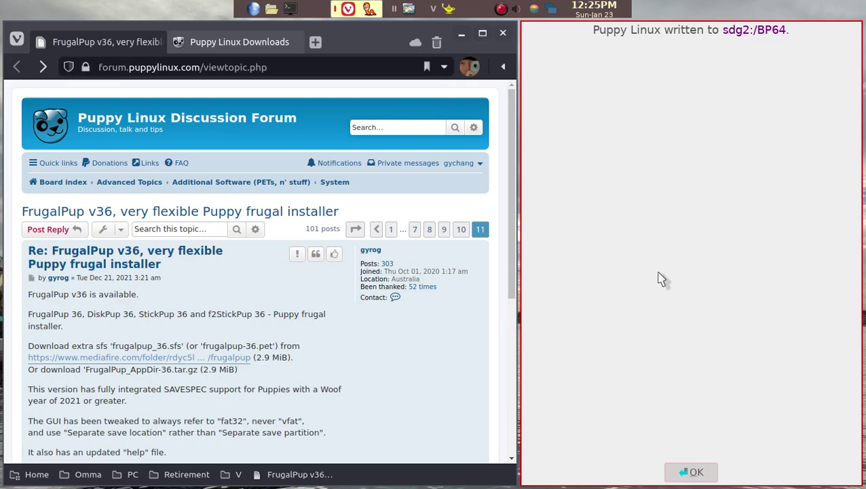
Step: Acknowledge the BP64 write, then pick fossapup64-9.5.iso from Downloads as the next iso source
left_click(695, 473)
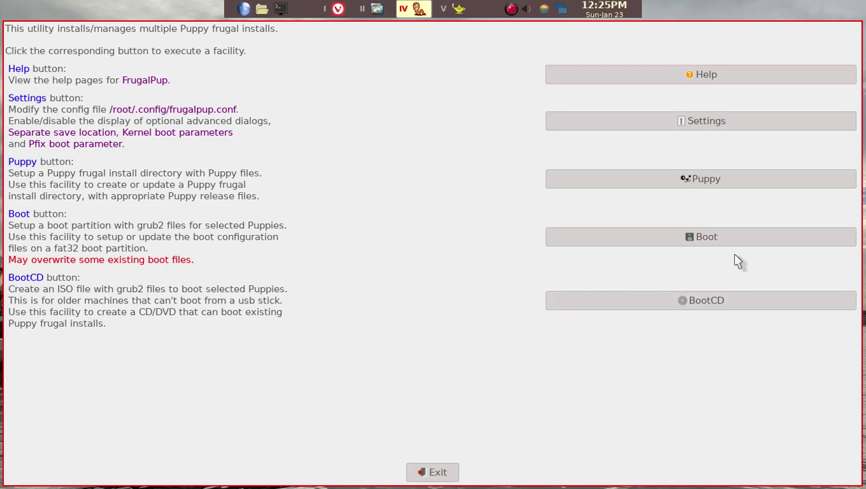
left_click(700, 183)
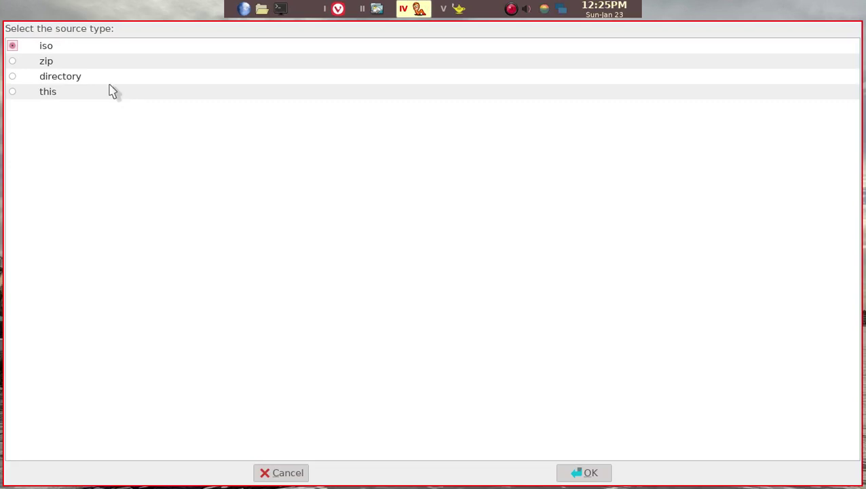
left_click(575, 475)
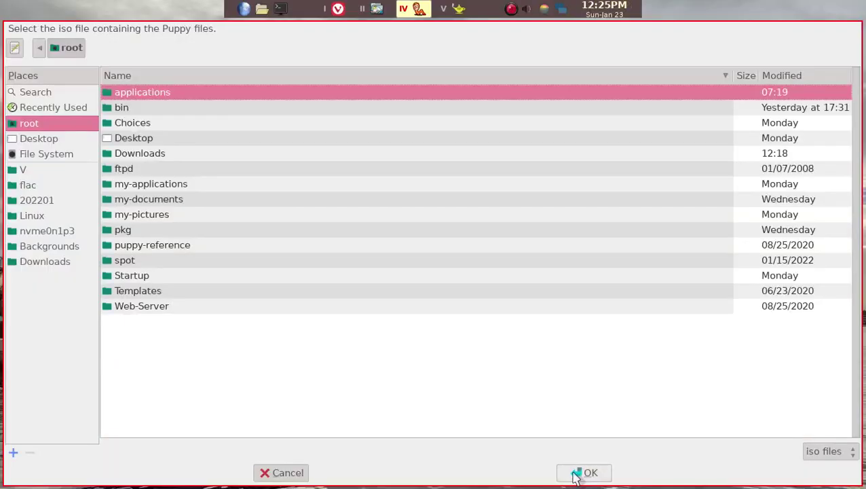
double_click(161, 156)
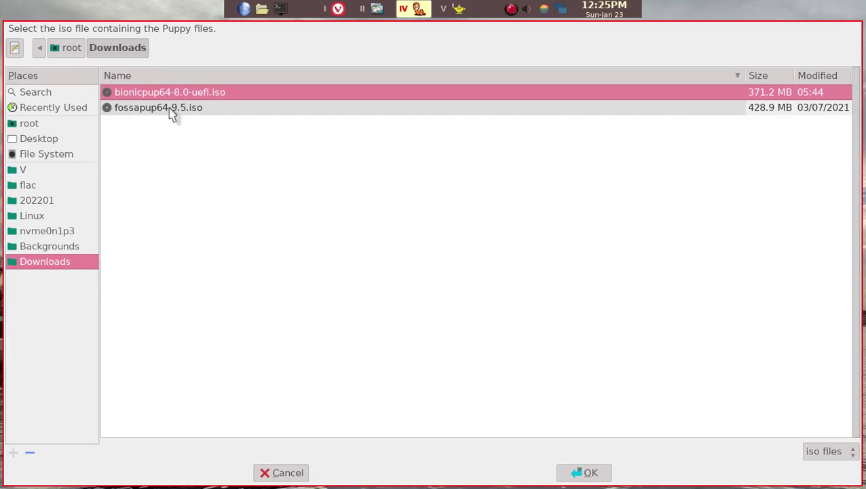
left_click(171, 110)
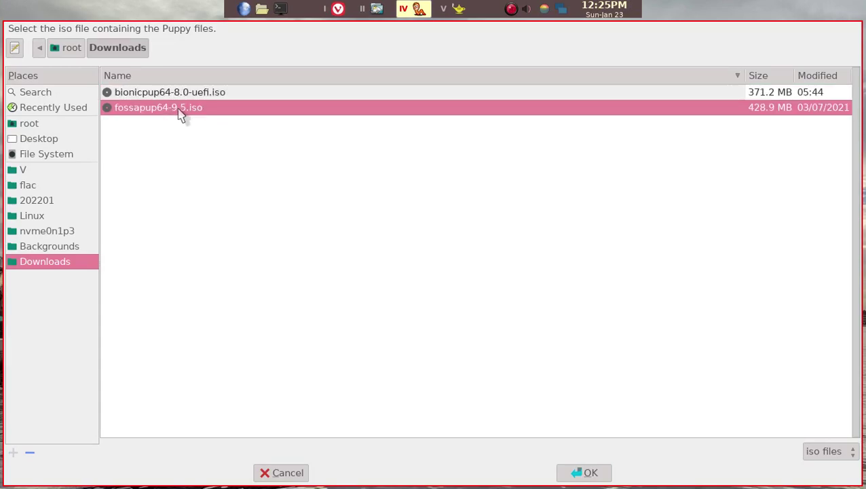
left_click(596, 473)
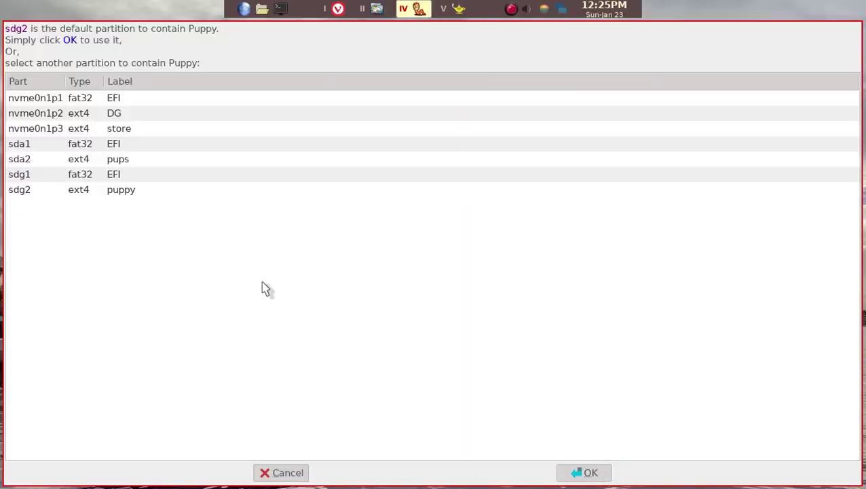
Step: Target sdg2, create a new FP64 folder there, and use it as the install directory
left_click(140, 195)
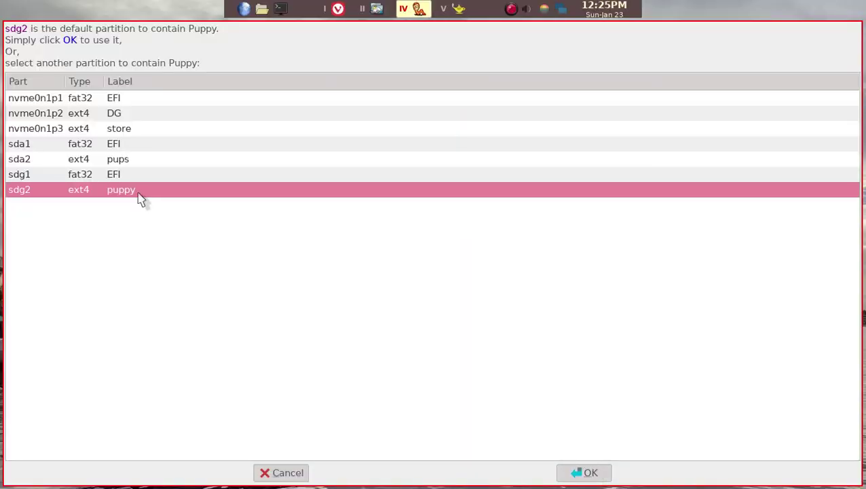
left_click(574, 475)
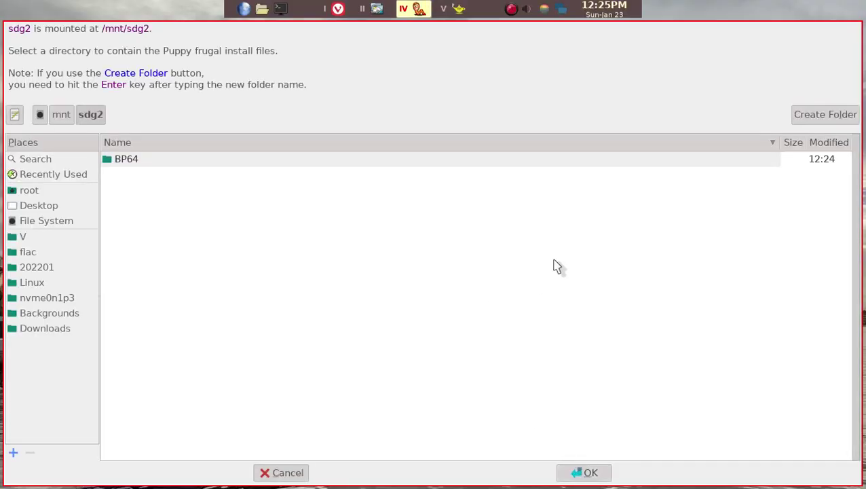
left_click(820, 116)
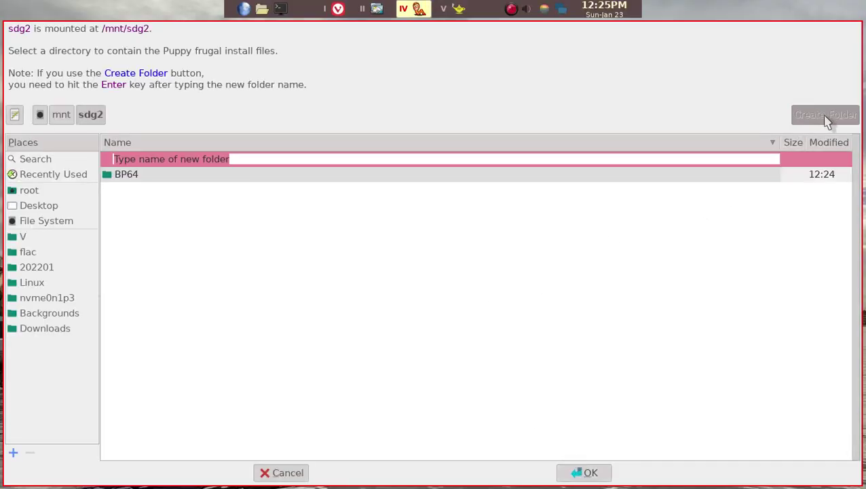
type("FP64")
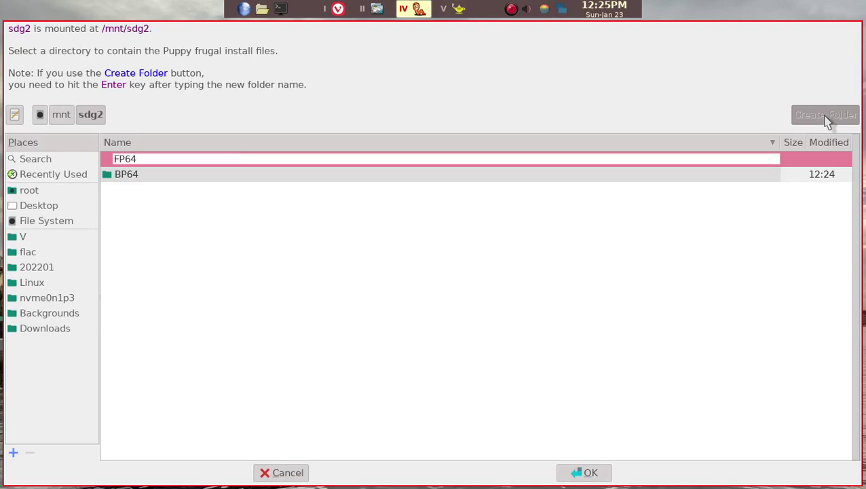
key("Return")
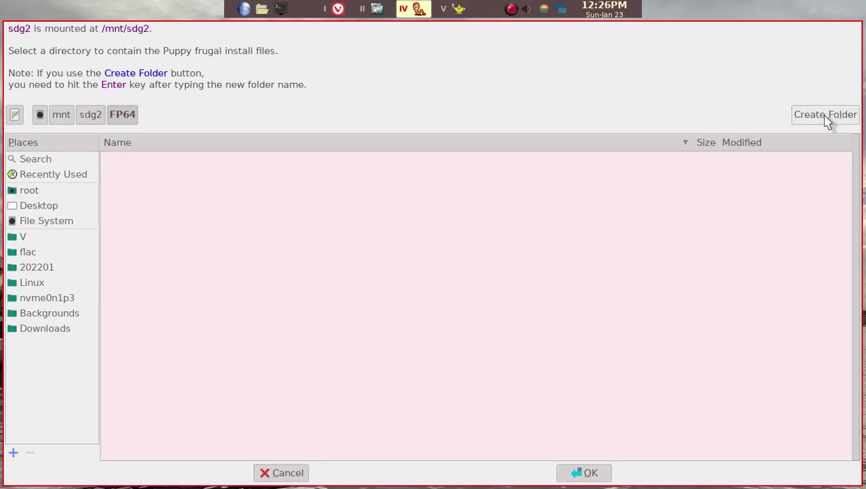
left_click(579, 479)
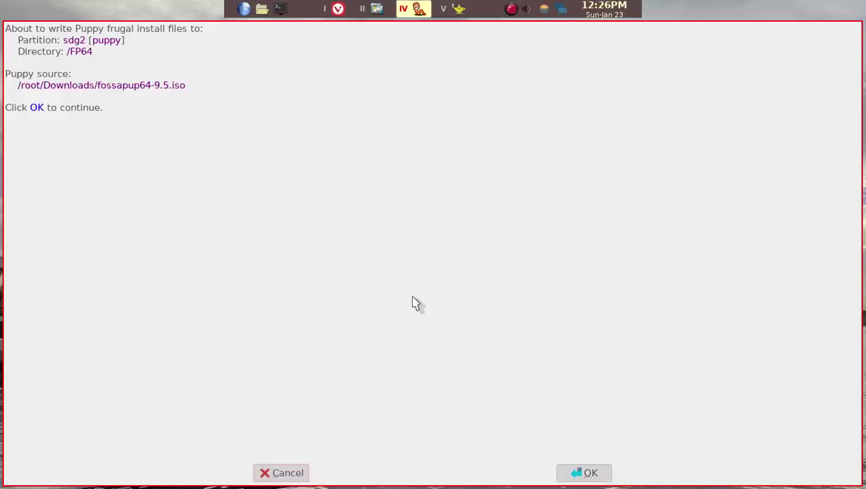
Step: Write FossaPup64 to sdg2:/FP64, then open the frugalpup MediaFire folder and scroll its files
left_click(575, 472)
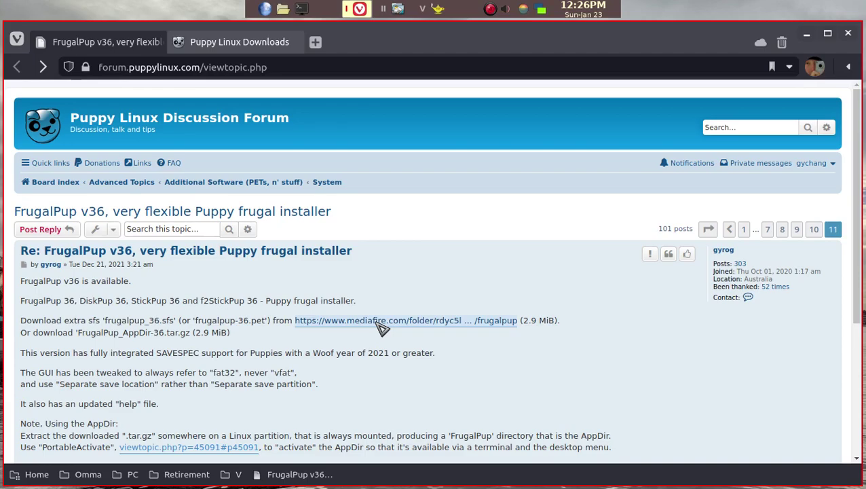
left_click(379, 323)
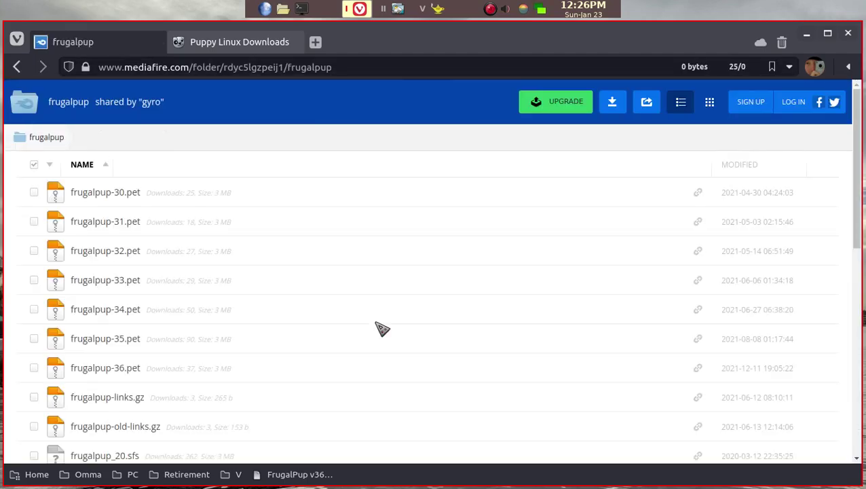
scroll(389, 323, "down", 2)
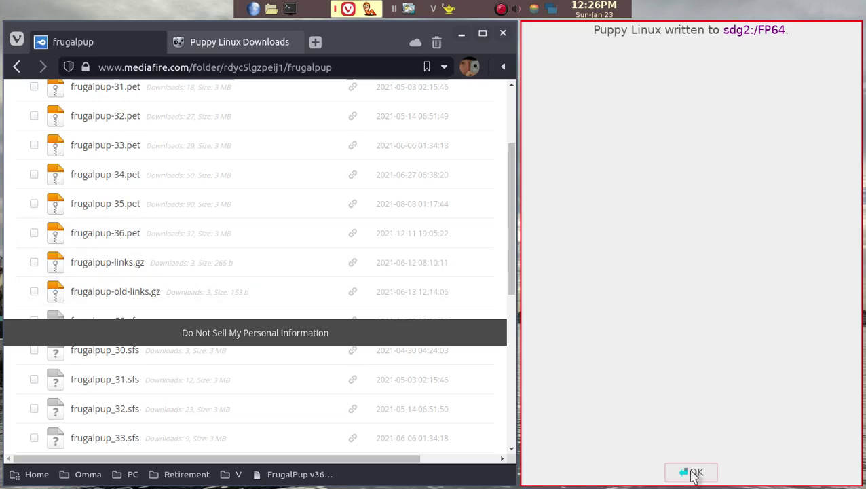
Step: Dismiss the write-complete message and accept sdg2 as the partition holding the Puppy installs
left_click(692, 472)
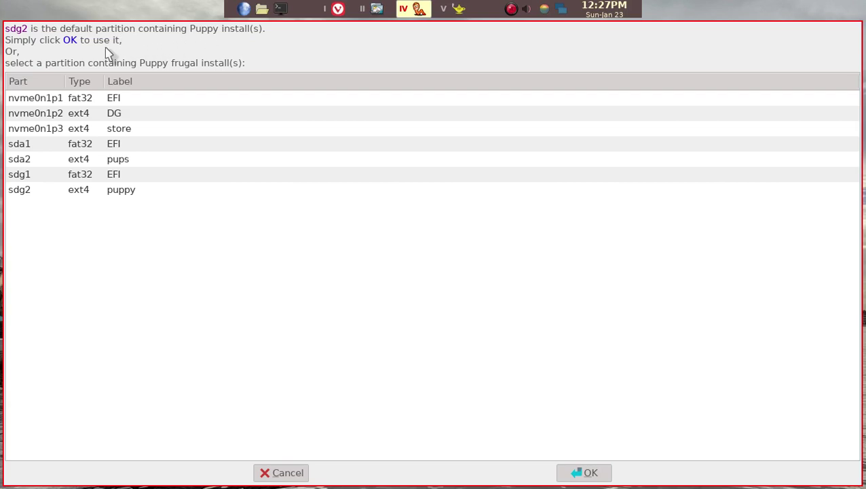
left_click(575, 472)
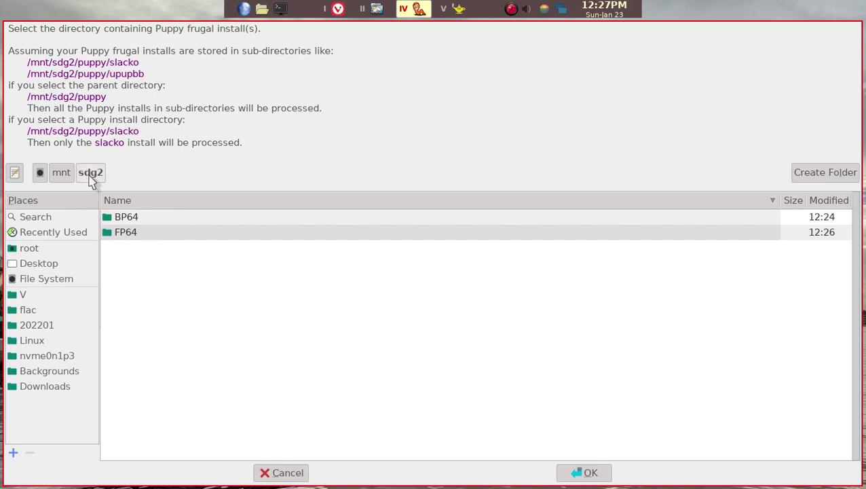
Step: Process all sdg2 installs and write UEFI-only grub2 boot files to the sdg1 fat32 partition
left_click(588, 473)
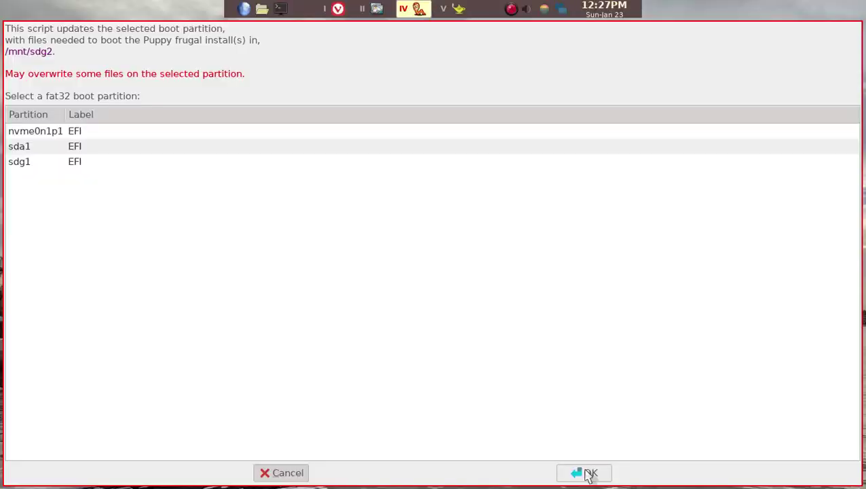
left_click(67, 164)
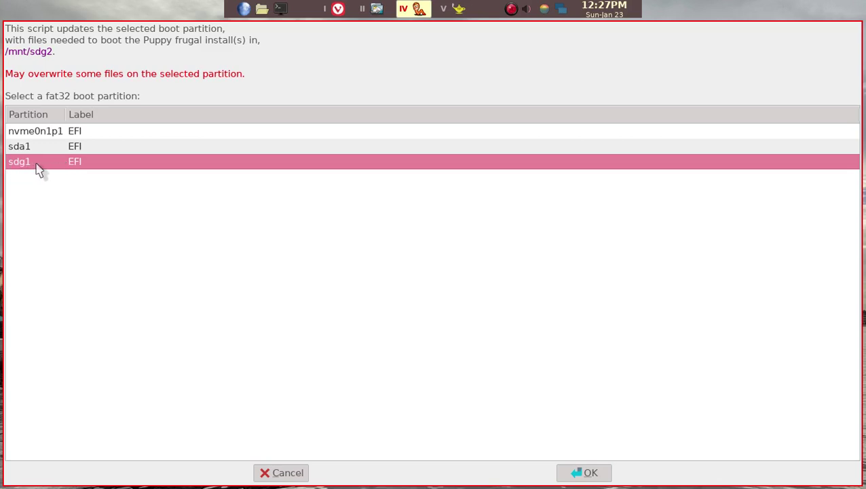
left_click(601, 473)
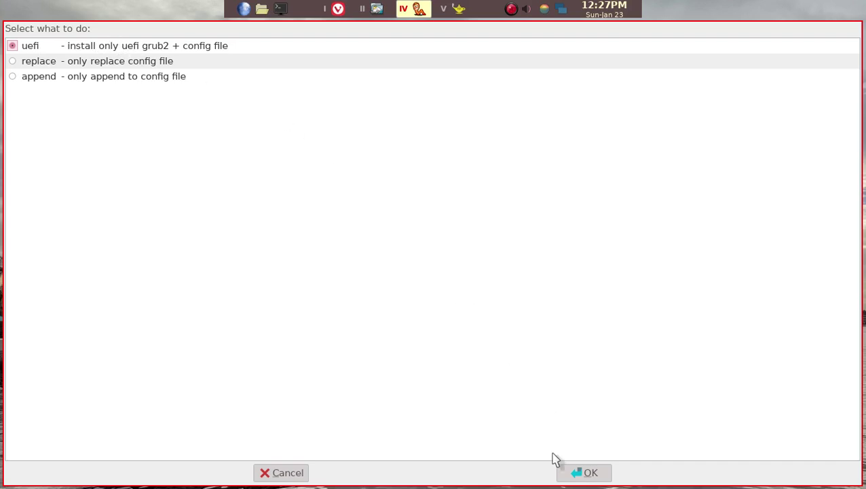
left_click(577, 471)
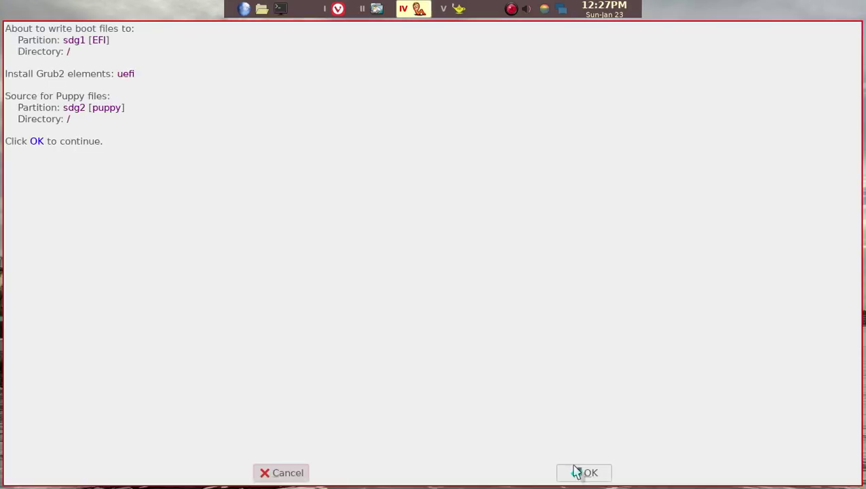
left_click(601, 477)
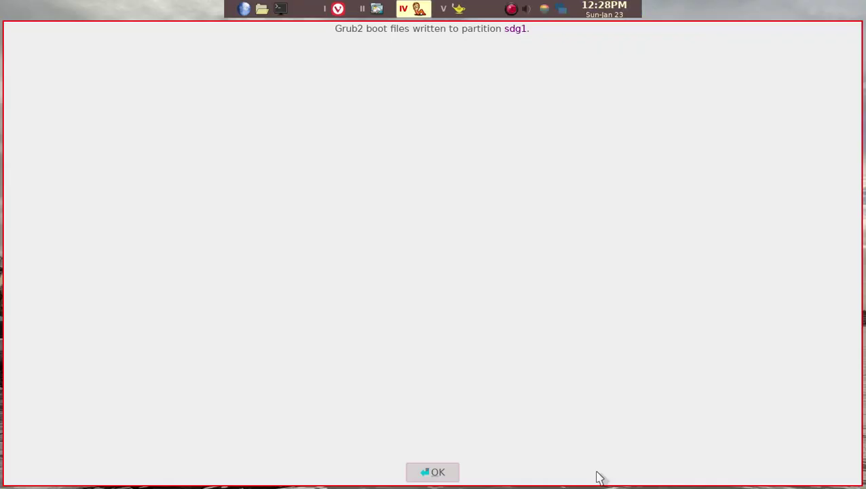
left_click(424, 479)
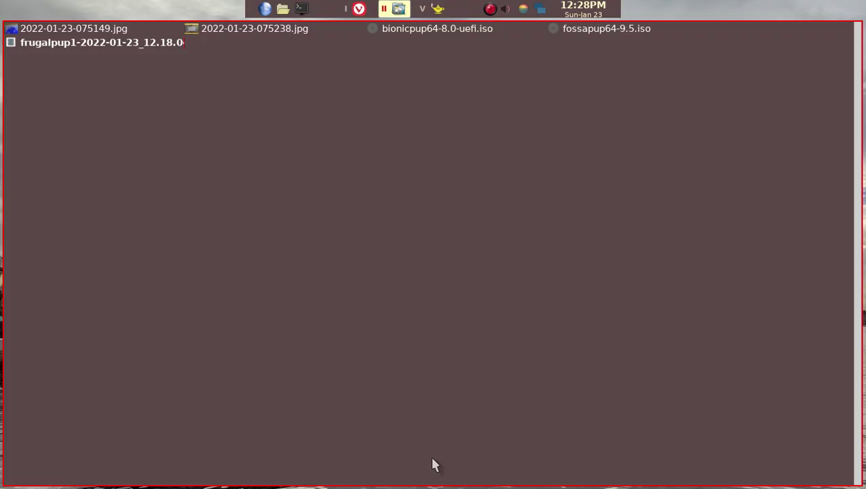
Step: View the boot-menu photo 2022-01-23-075149.jpg, then advance to the Quick Setup photo
left_click(93, 32)
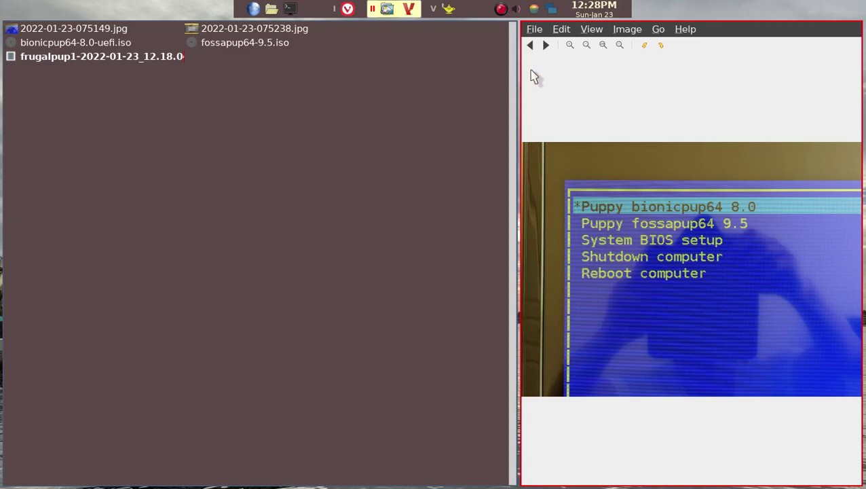
left_click(549, 46)
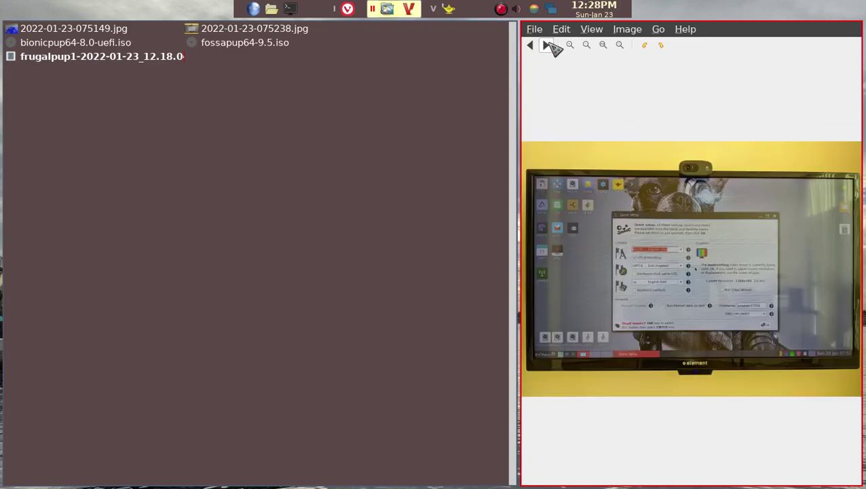
left_click(501, 11)
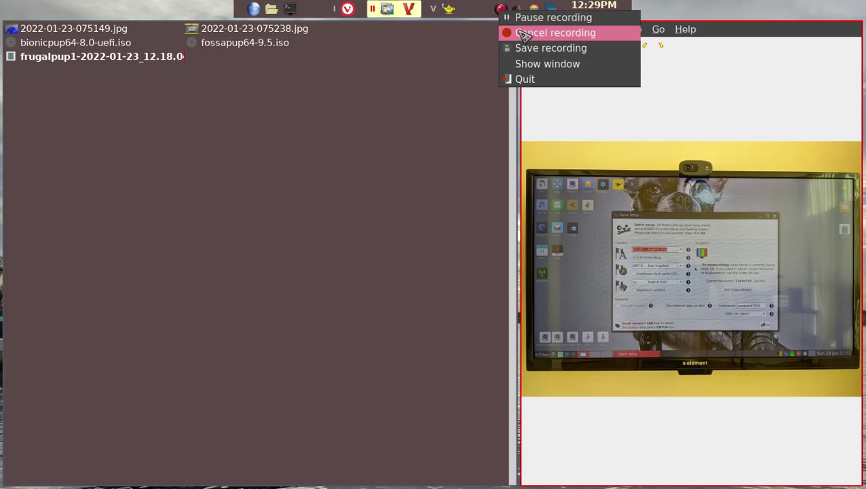